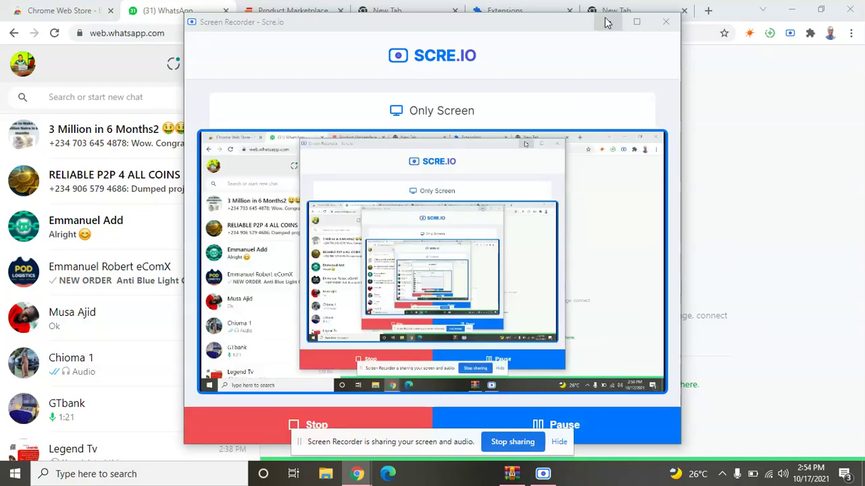
# - Open the RELIABLE P2P 4 ALL COINS group chat and review its group info, including description, media and participants section
pyautogui.click(606, 22)
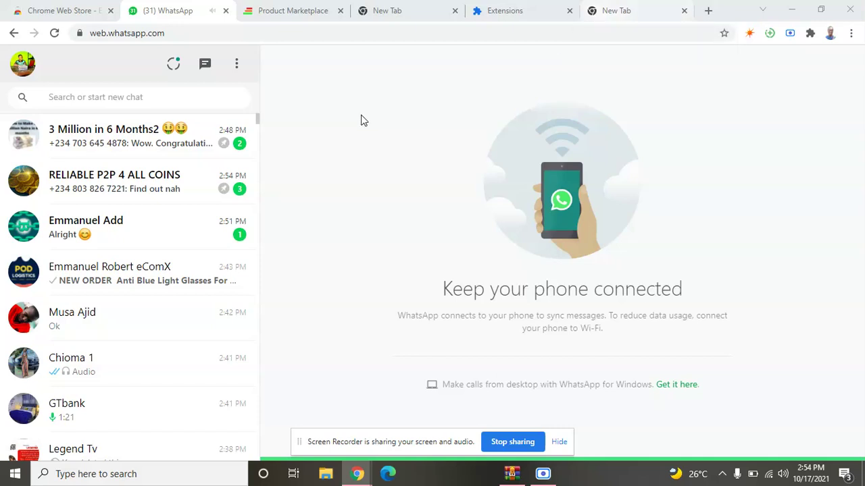
pyautogui.click(106, 185)
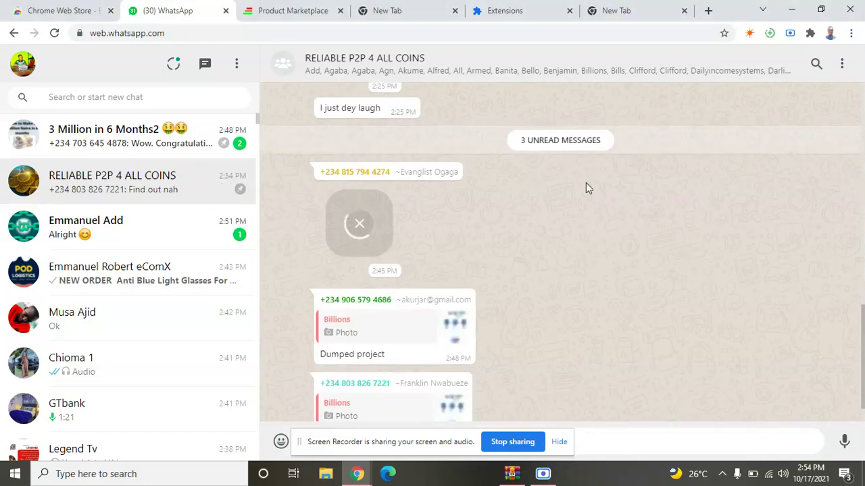
pyautogui.scroll(1, 585, 182)
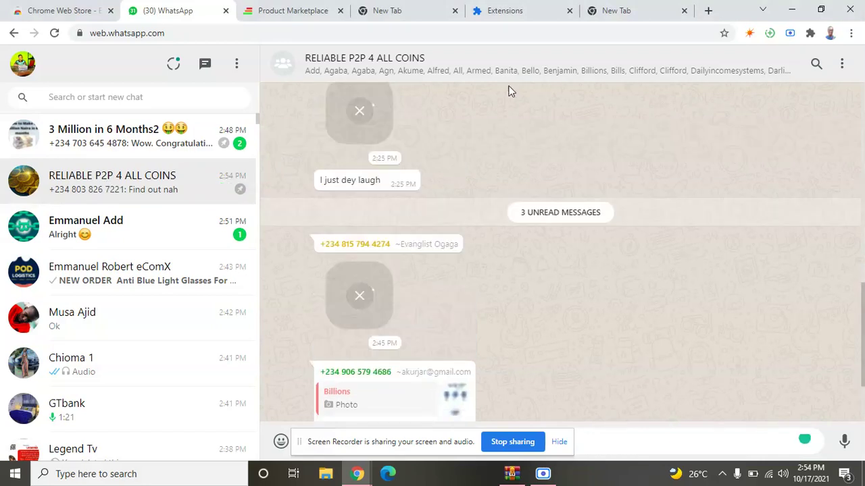
pyautogui.click(479, 66)
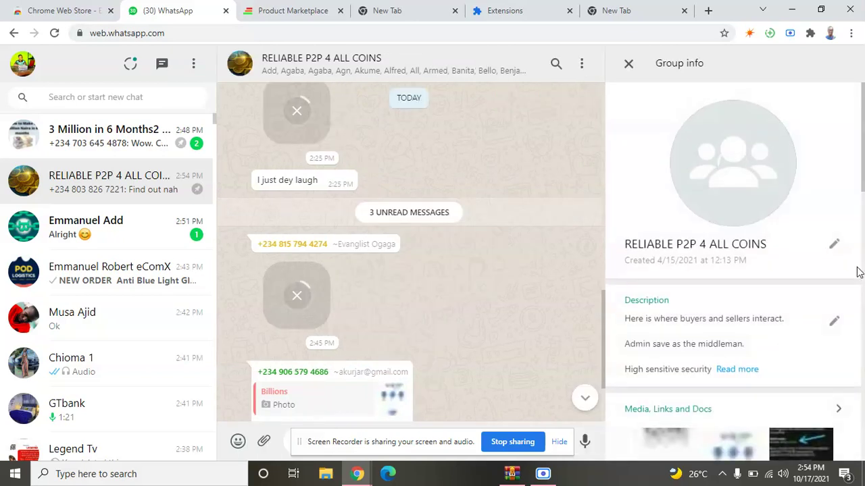
pyautogui.scroll(-2, 862, 219)
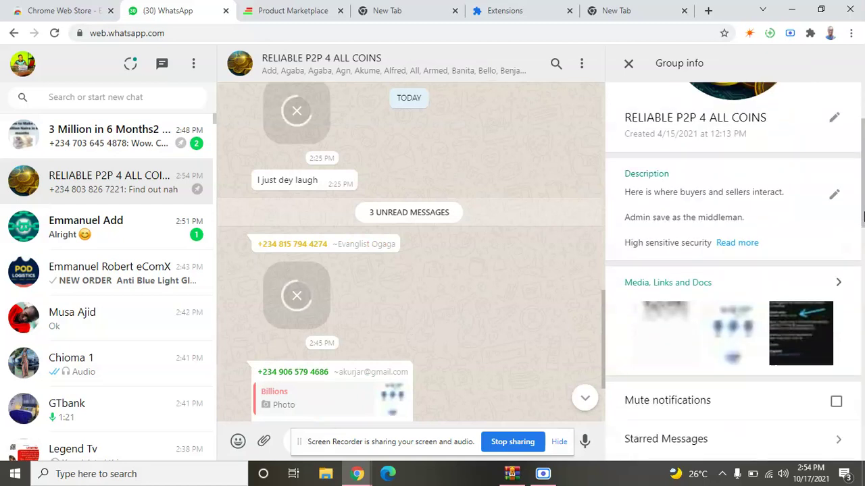
pyautogui.moveTo(862, 216); pyautogui.dragTo(862, 185)
pyautogui.moveTo(863, 215); pyautogui.dragTo(862, 260)
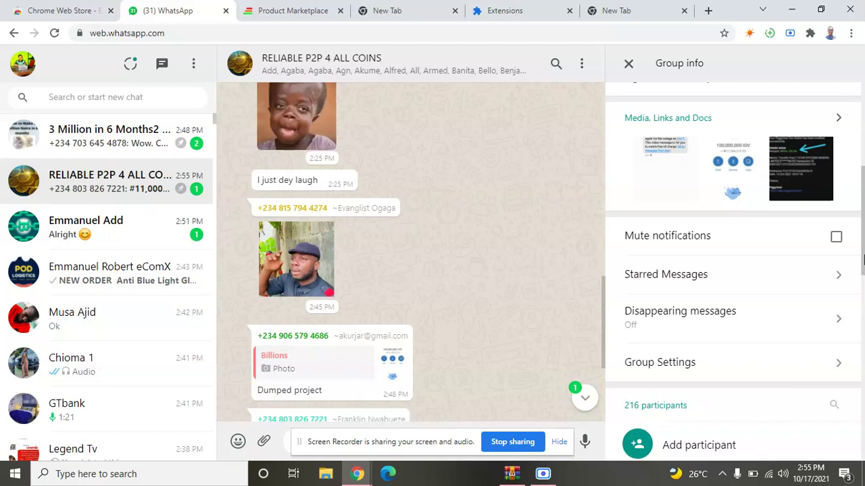
pyautogui.scroll(5, 862, 220)
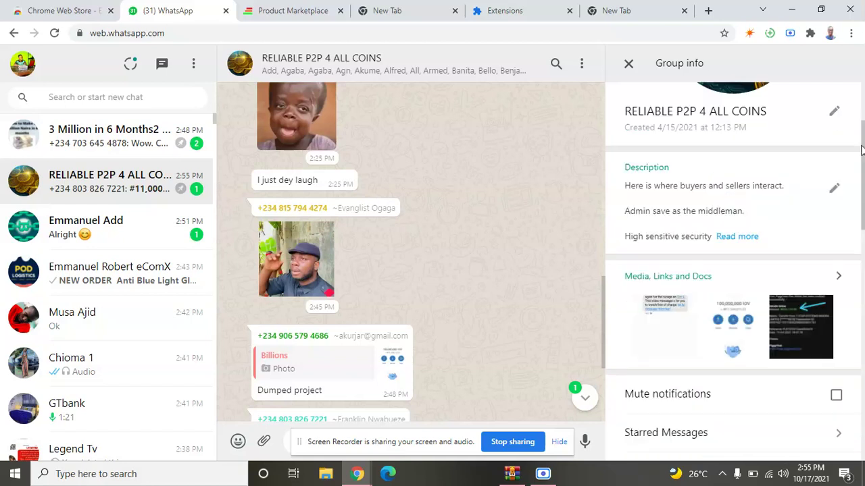
# - Open the Extensions category of the Chrome Web Store
pyautogui.click(70, 12)
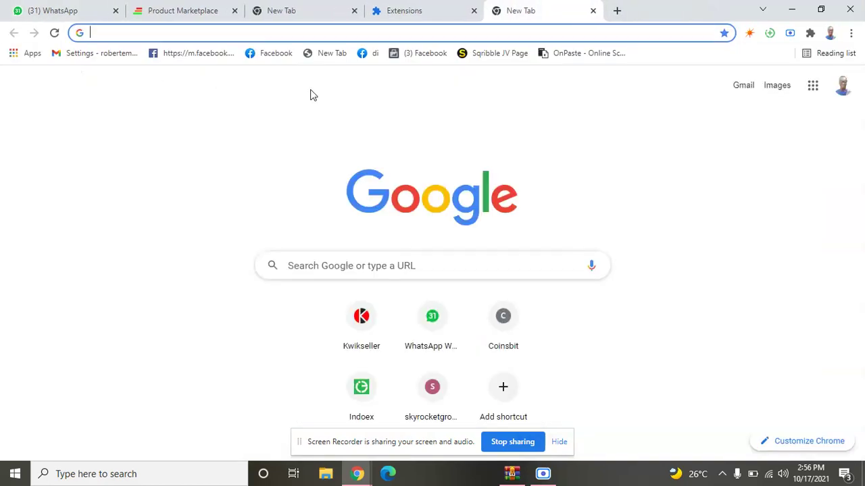
pyautogui.click(464, 39)
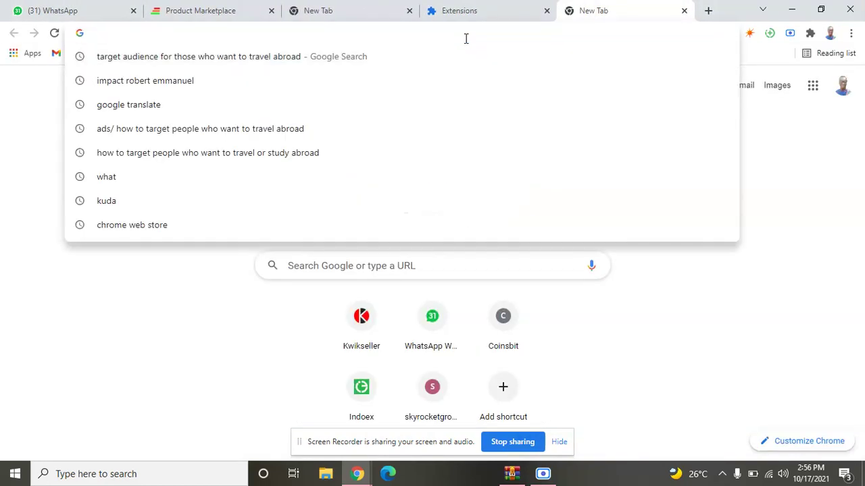
pyautogui.write('chrome')
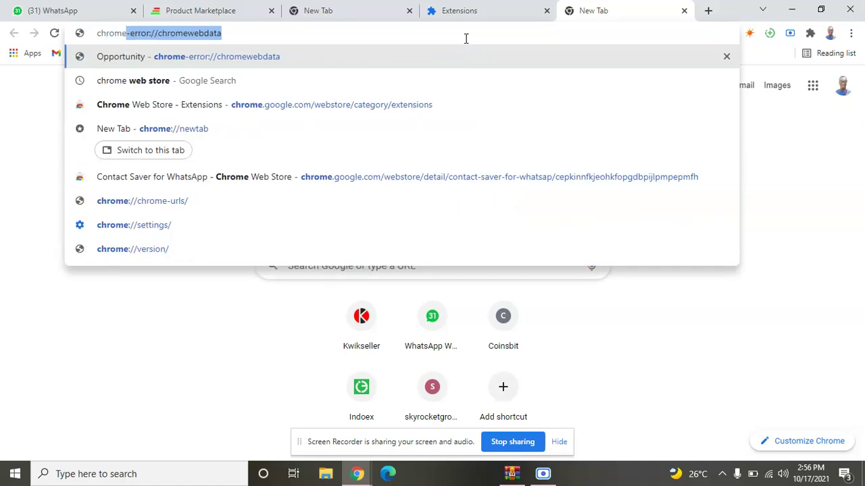
pyautogui.click(254, 133)
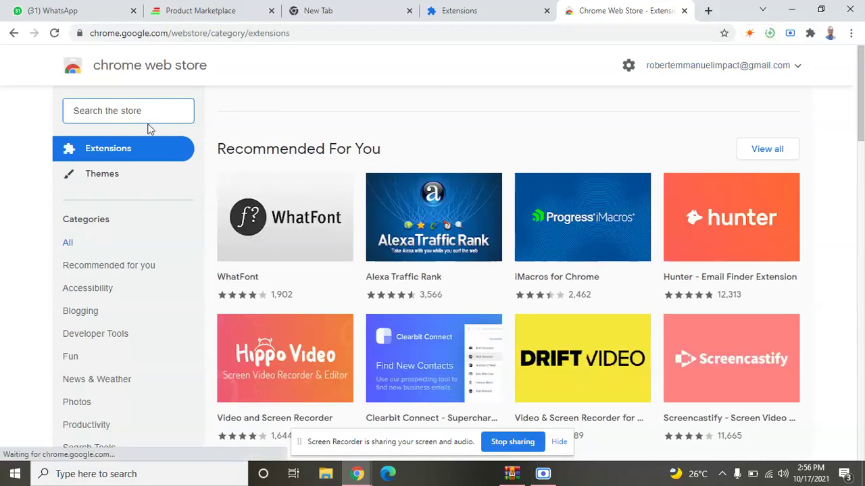
# - Open Contact Saver for WhatsApp on the WhatsApp Web page and examine its export options and help contact
pyautogui.click(768, 33)
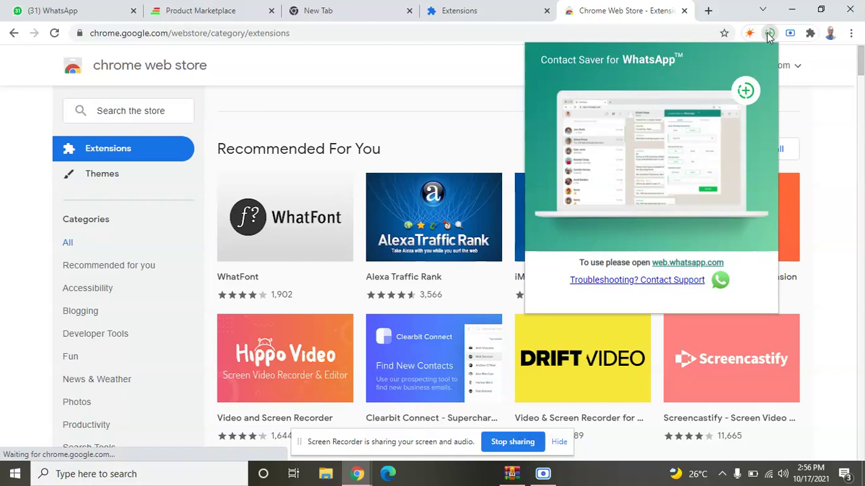
pyautogui.click(472, 67)
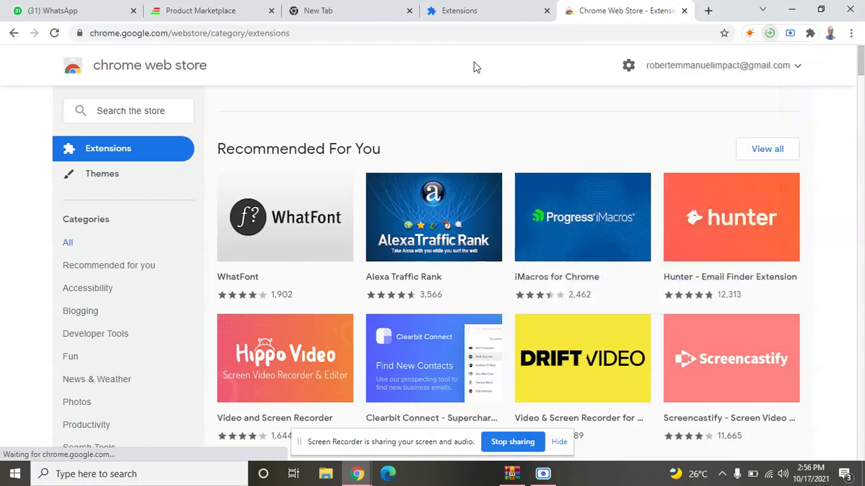
pyautogui.click(97, 8)
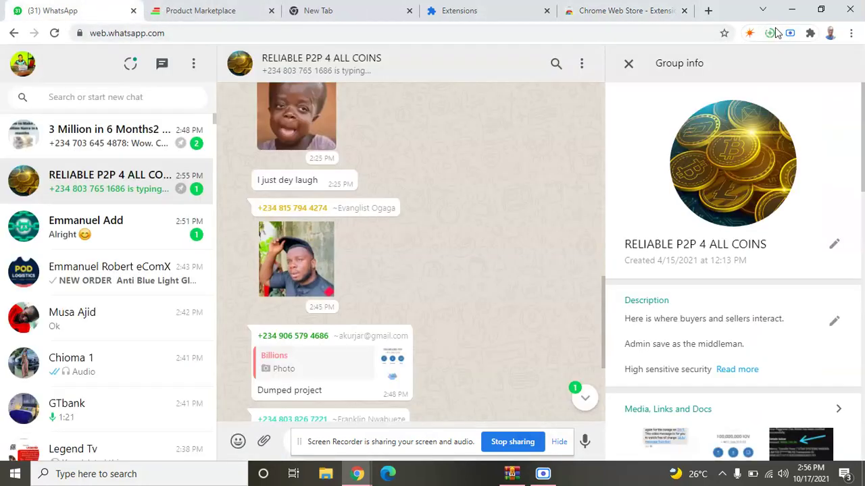
pyautogui.click(769, 34)
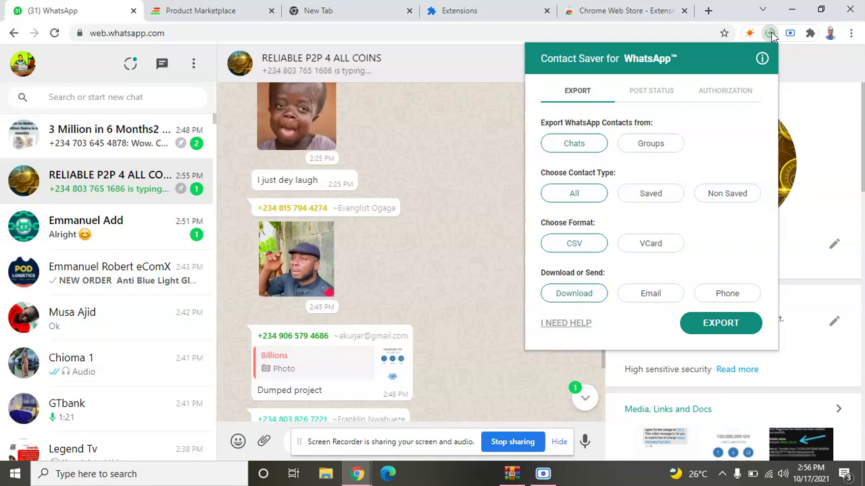
pyautogui.click(570, 325)
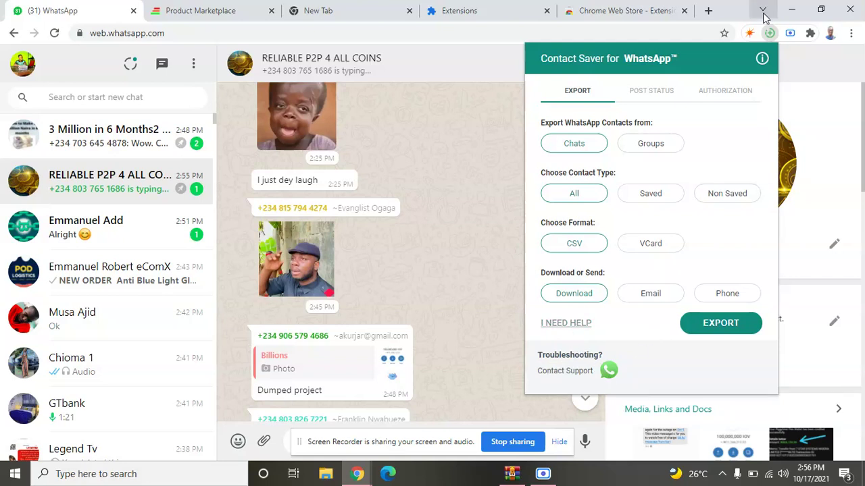
pyautogui.click(769, 32)
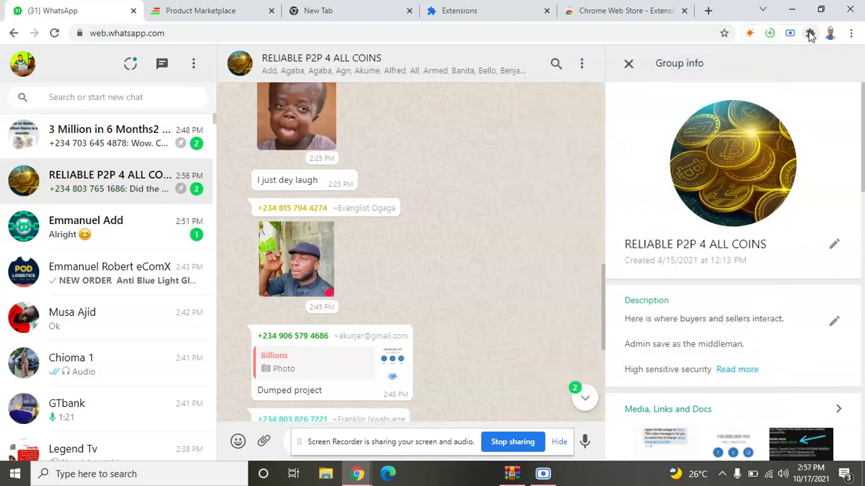
# - Check the browser's list of installed extensions and return to the Chrome Web Store page
pyautogui.click(809, 33)
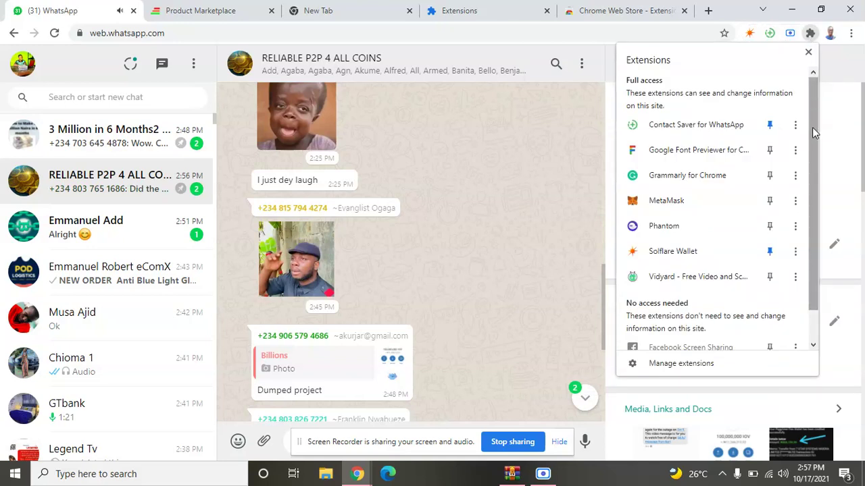
pyautogui.moveTo(812, 127); pyautogui.dragTo(807, 106)
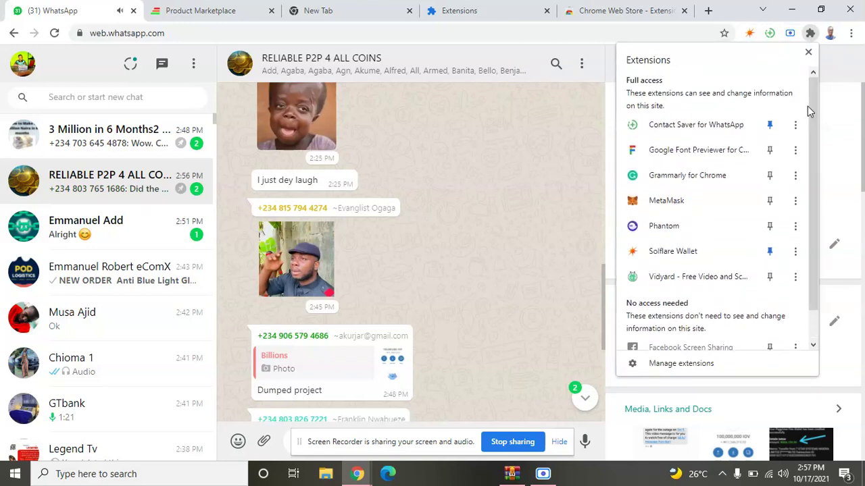
pyautogui.click(571, 9)
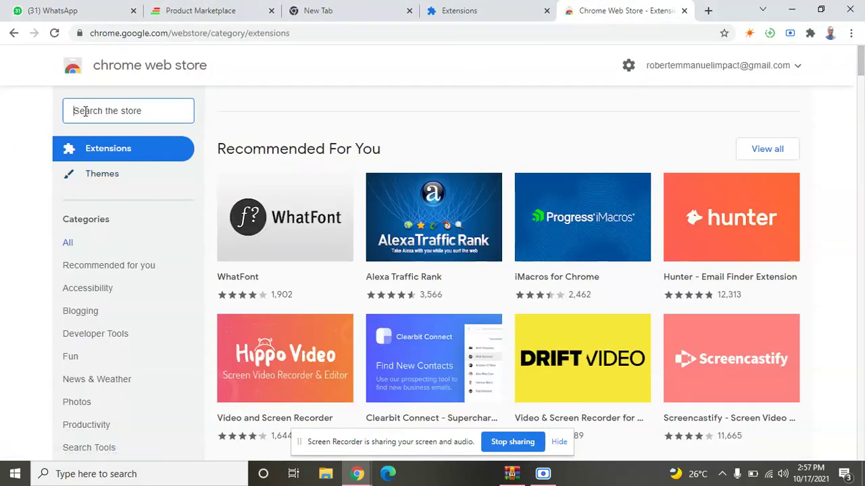
pyautogui.write('ca')
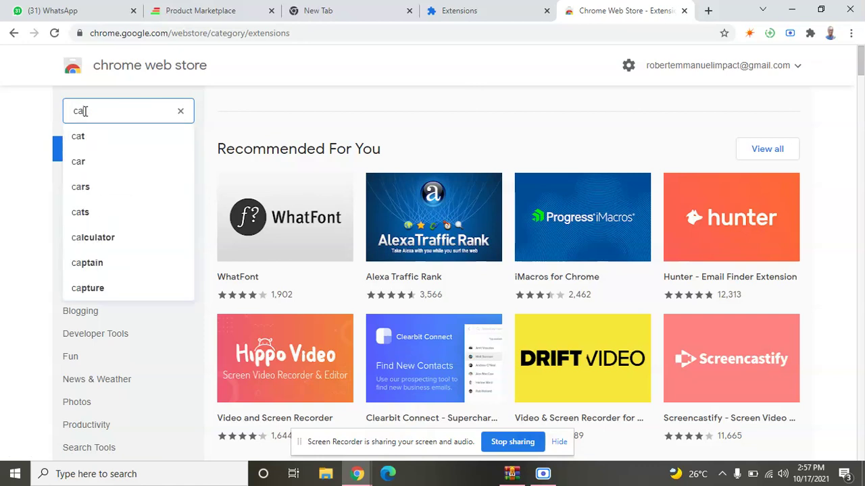
pyautogui.press('BackSpace')
pyautogui.press('BackSpace')
pyautogui.write('s')
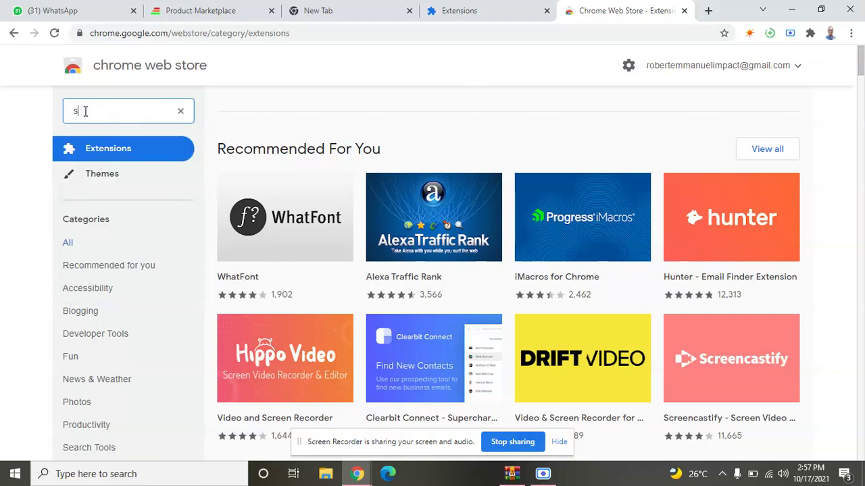
pyautogui.write('trat')
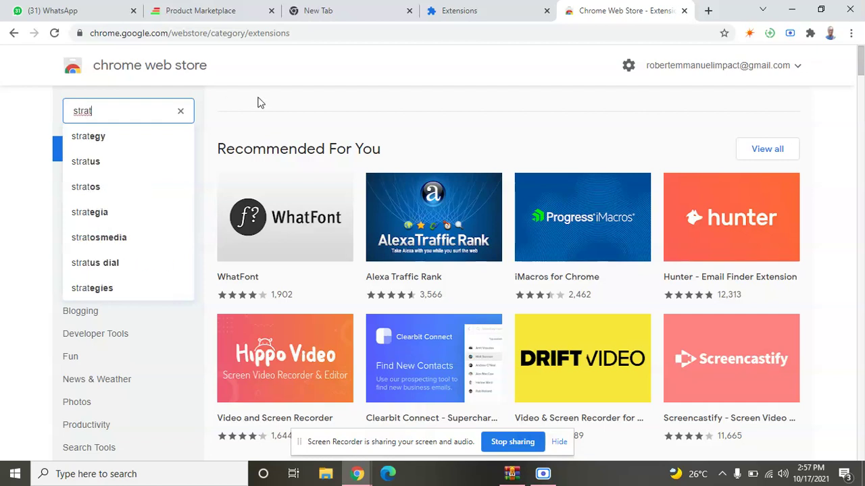
pyautogui.press('BackSpace')
pyautogui.press('BackSpace')
pyautogui.press('BackSpace')
pyautogui.press('BackSpace')
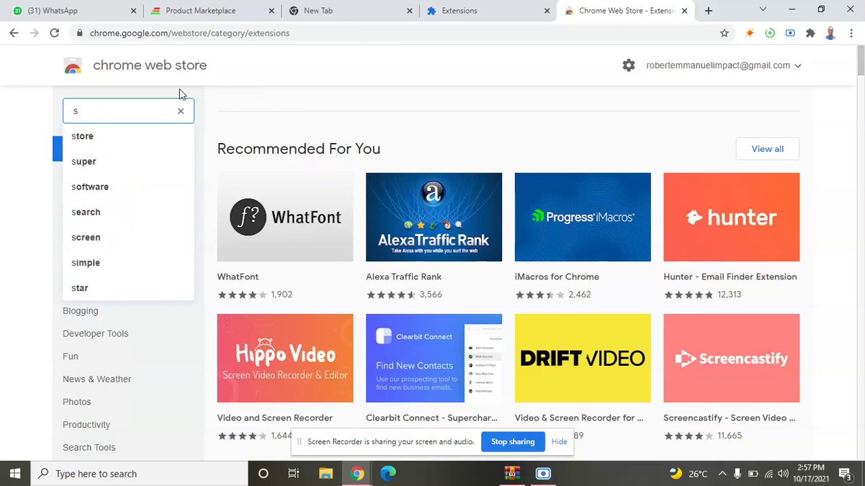
pyautogui.press('BackSpace')
# - Search the store for "contact saver" and open the Contact Saver for WhatsApp listing
pyautogui.write('co')
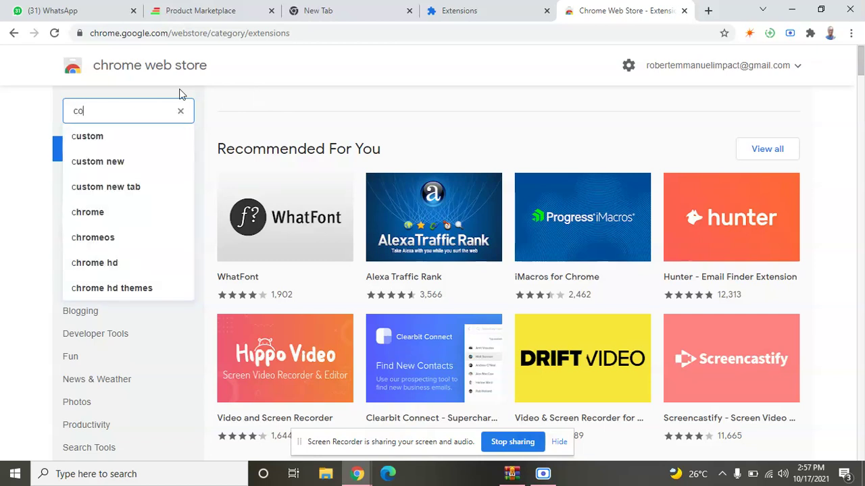
pyautogui.write('ntact ')
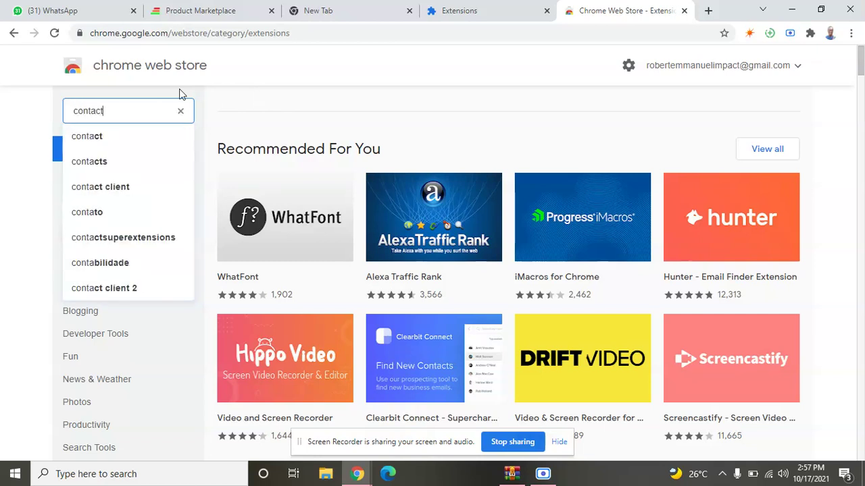
pyautogui.write('saver')
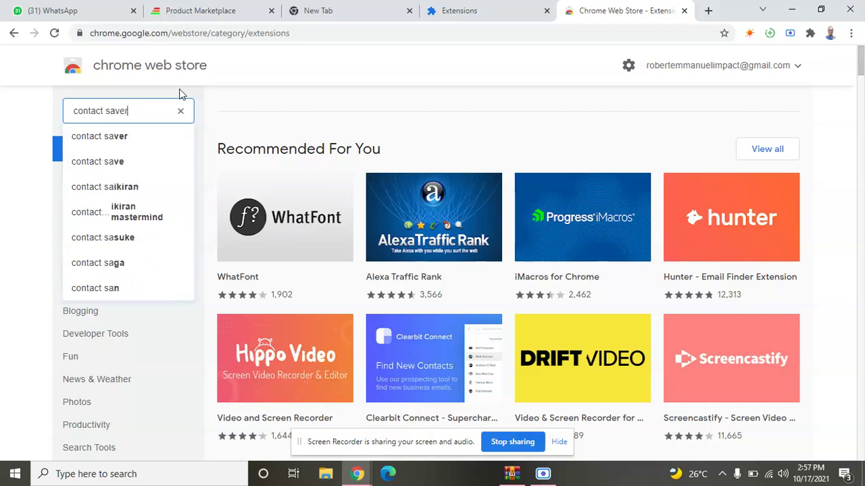
pyautogui.press('Return')
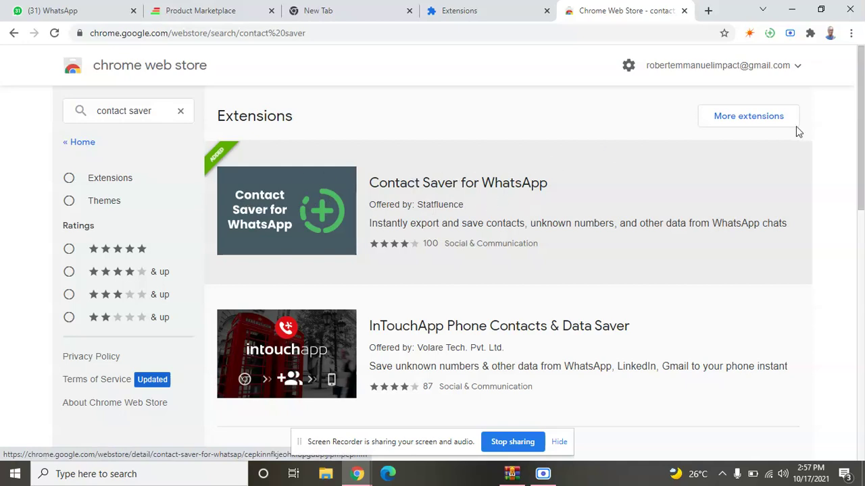
pyautogui.moveTo(862, 121)
pyautogui.mouseDown()
pyautogui.moveTo(862, 160)
pyautogui.moveTo(862, 120)
pyautogui.mouseUp()
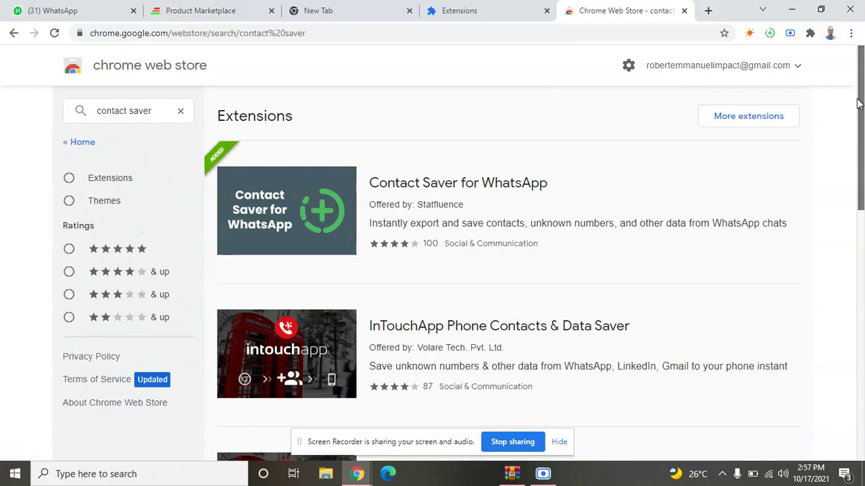
pyautogui.click(506, 233)
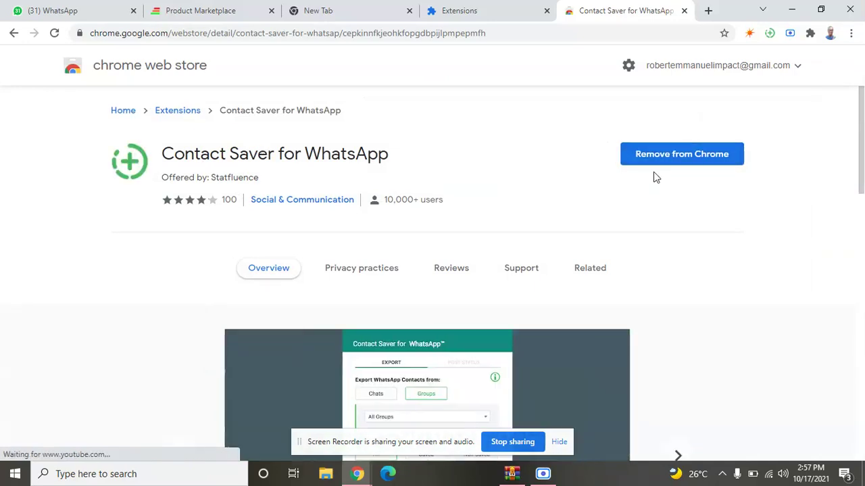
# - Look through the preview images and details on the Contact Saver for WhatsApp listing
pyautogui.moveTo(863, 147); pyautogui.dragTo(861, 188)
pyautogui.scroll(-2, 862, 188)
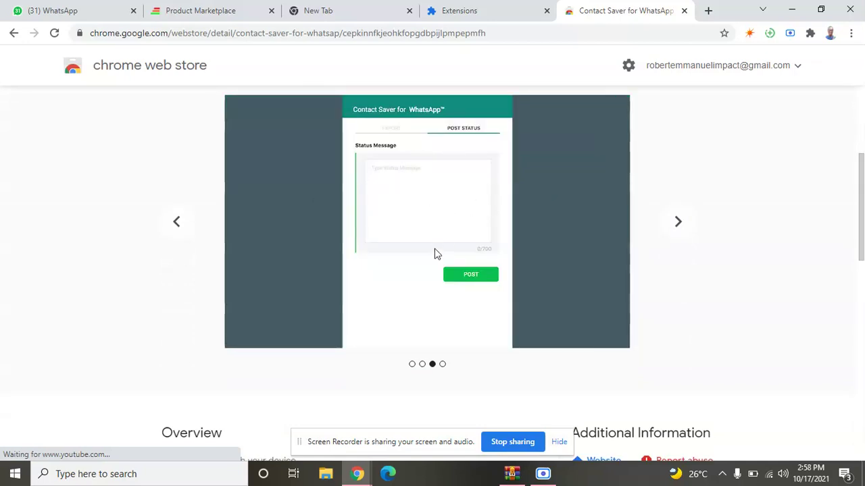
pyautogui.moveTo(862, 221); pyautogui.dragTo(863, 153)
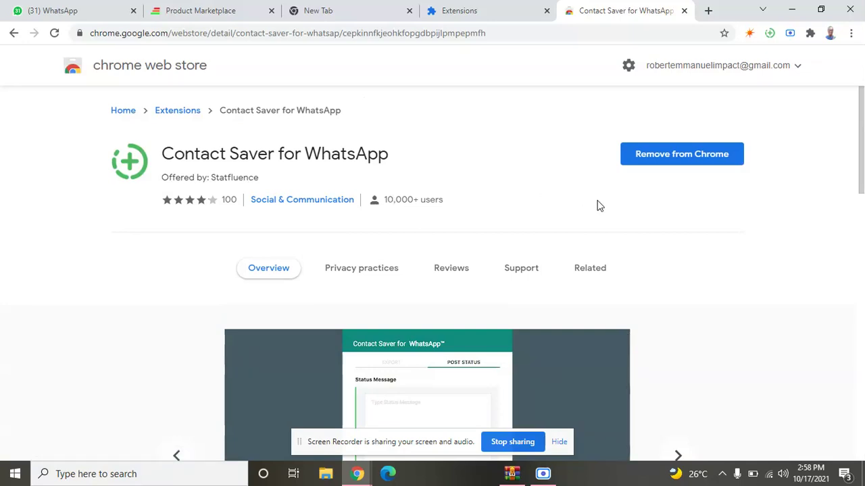
# - Unpin the Contact Saver for WhatsApp extension and pin it again
pyautogui.click(810, 33)
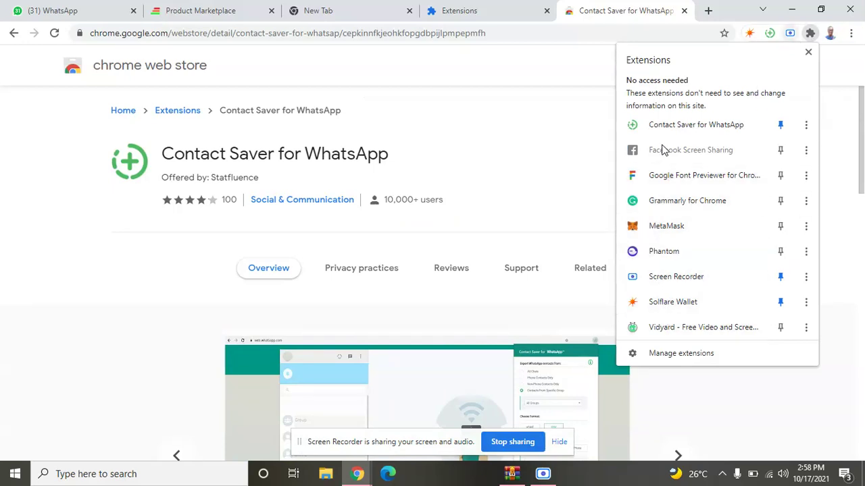
pyautogui.click(780, 128)
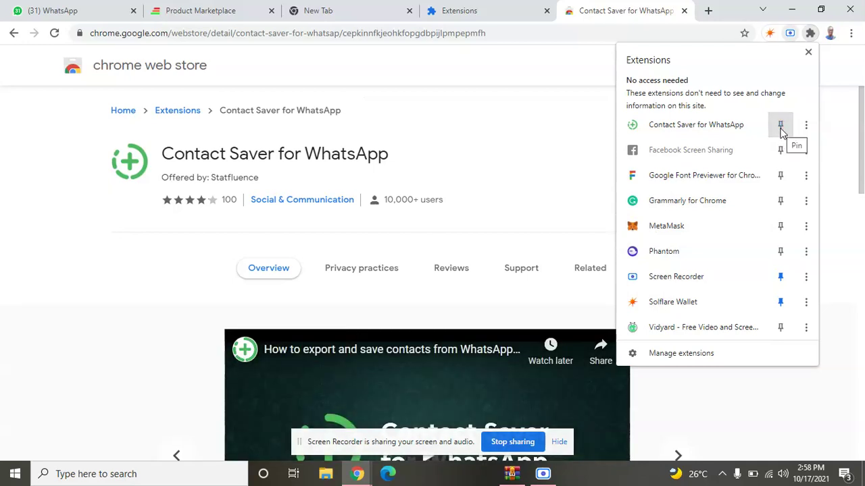
pyautogui.click(780, 128)
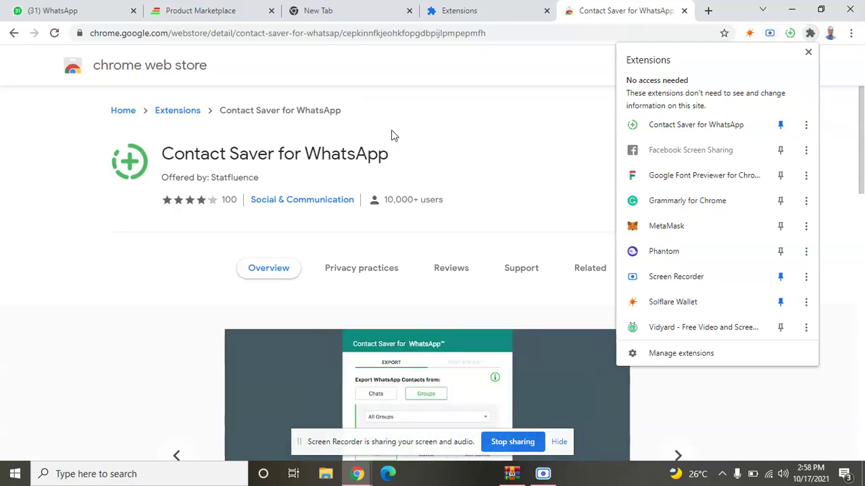
# - Open Contact Saver for WhatsApp on the store page, switch to WhatsApp Web, and review the extension's export options there
pyautogui.click(400, 134)
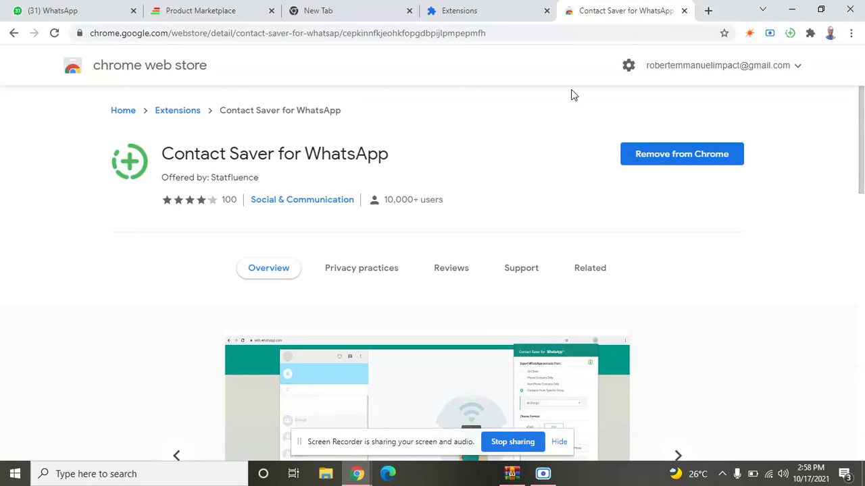
pyautogui.click(789, 33)
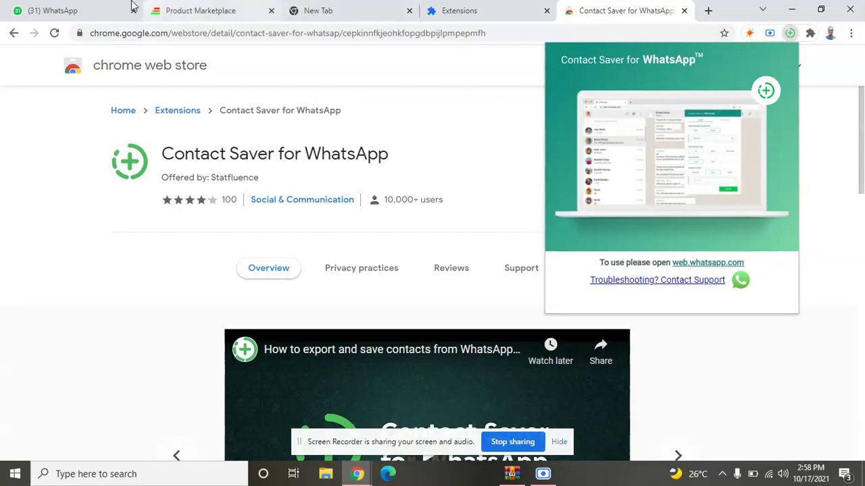
pyautogui.click(94, 8)
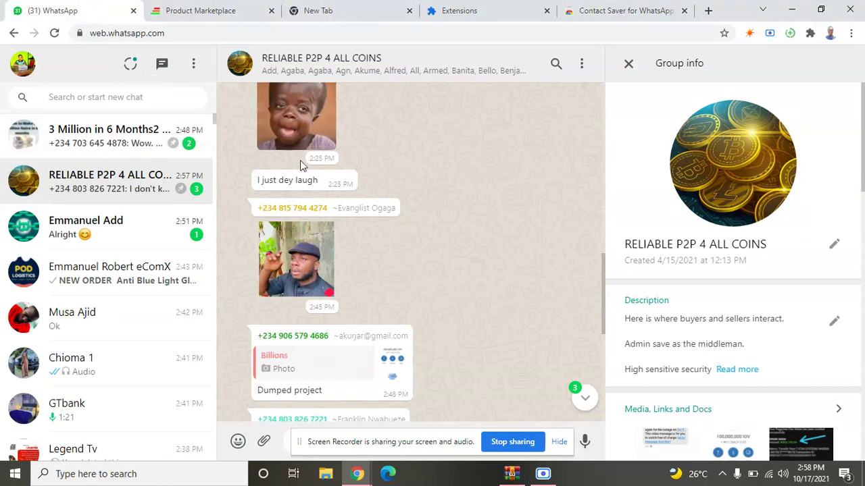
pyautogui.click(790, 34)
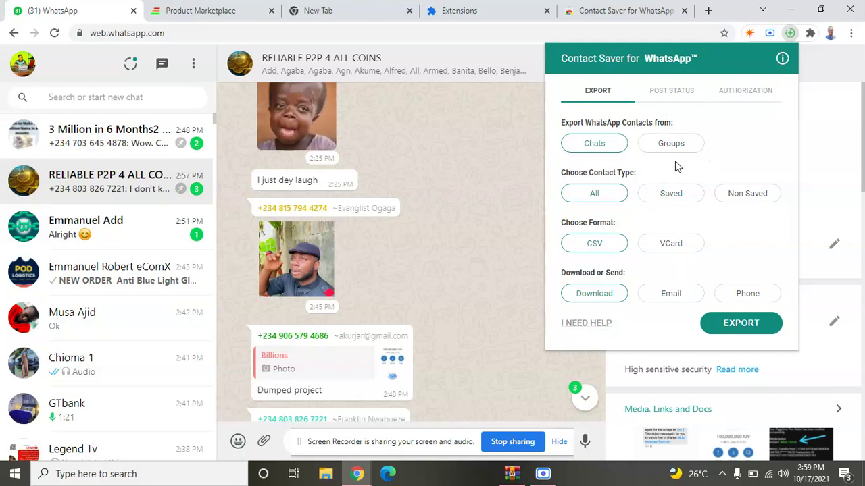
pyautogui.moveTo(675, 162); pyautogui.dragTo(559, 155)
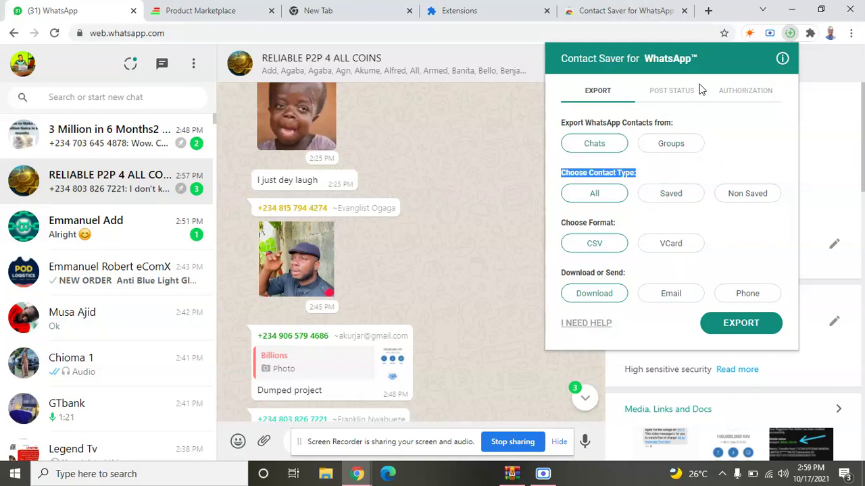
pyautogui.click(473, 136)
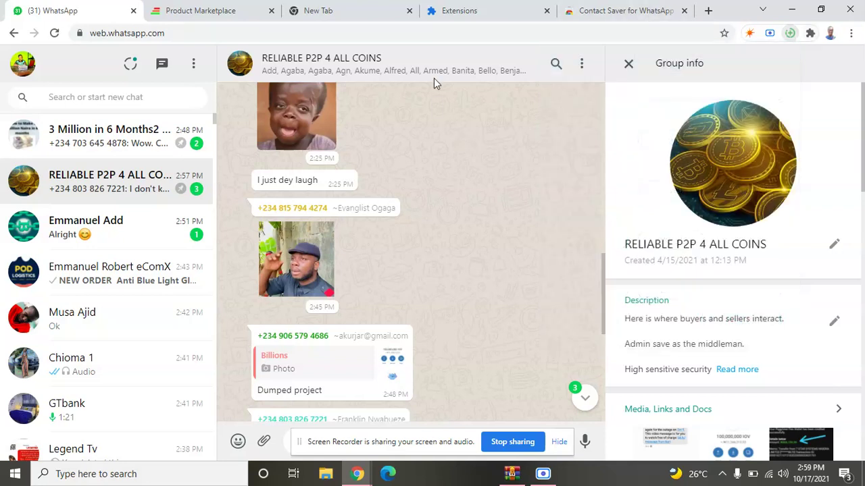
# - Return to the Chrome Web Store and search for "WAPI" in place of "contact saver"
pyautogui.click(651, 9)
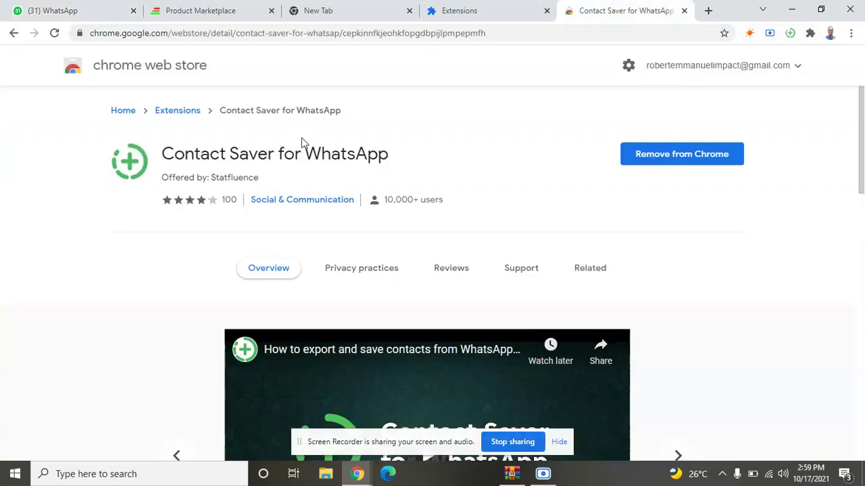
pyautogui.click(13, 33)
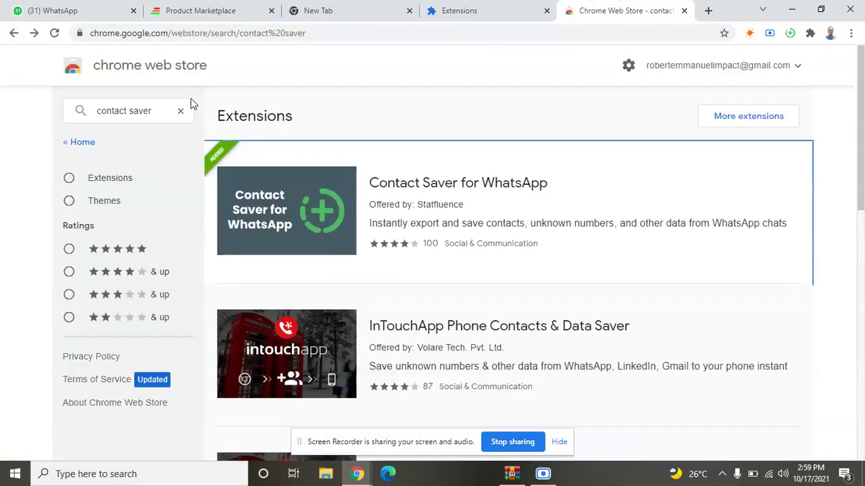
pyautogui.click(163, 109)
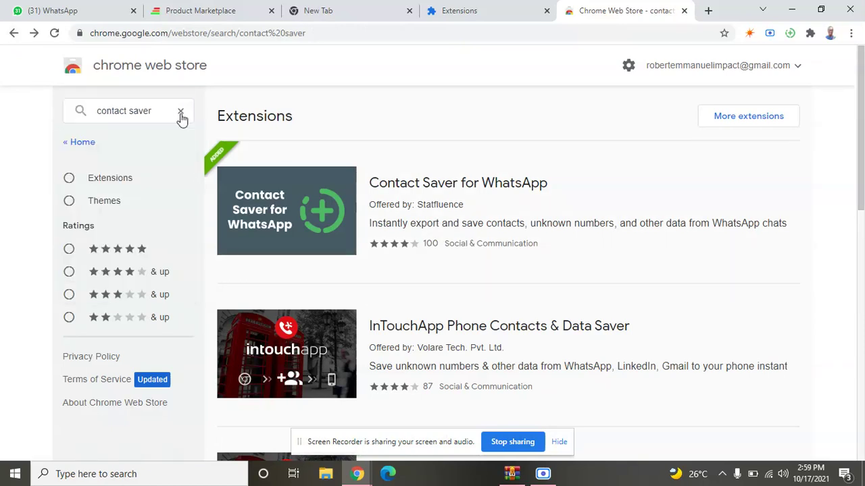
pyautogui.click(181, 111)
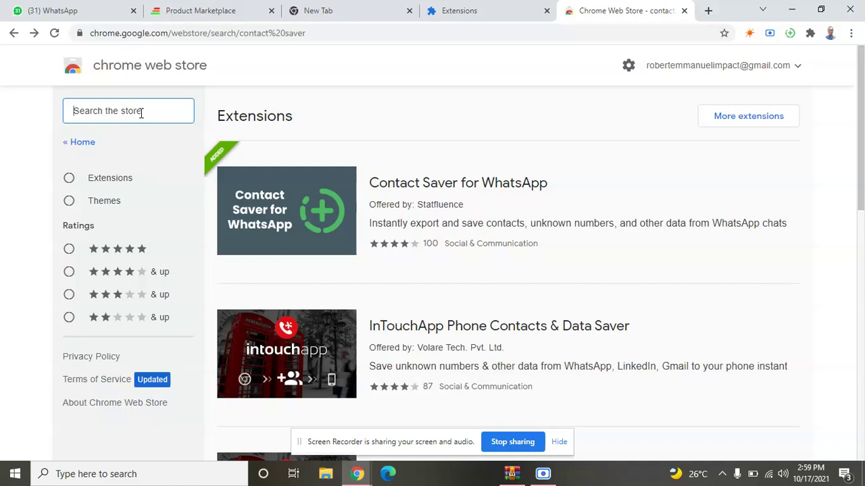
pyautogui.write('WA')
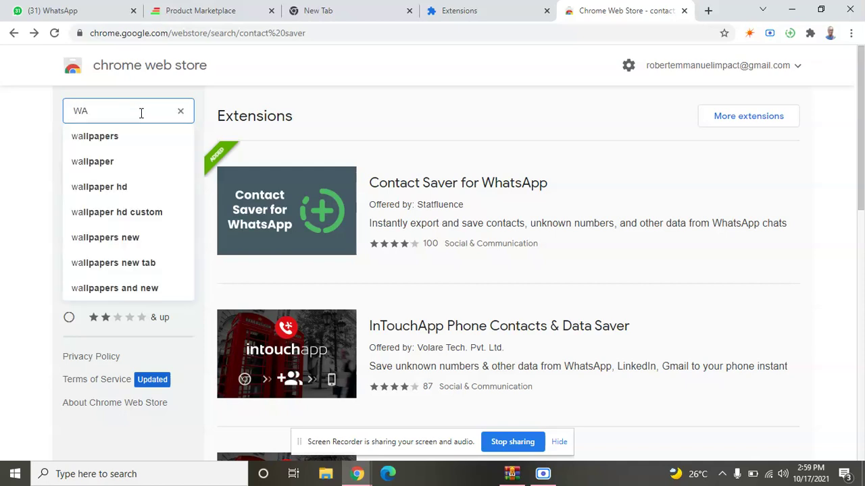
pyautogui.write('PI')
pyautogui.press('Return')
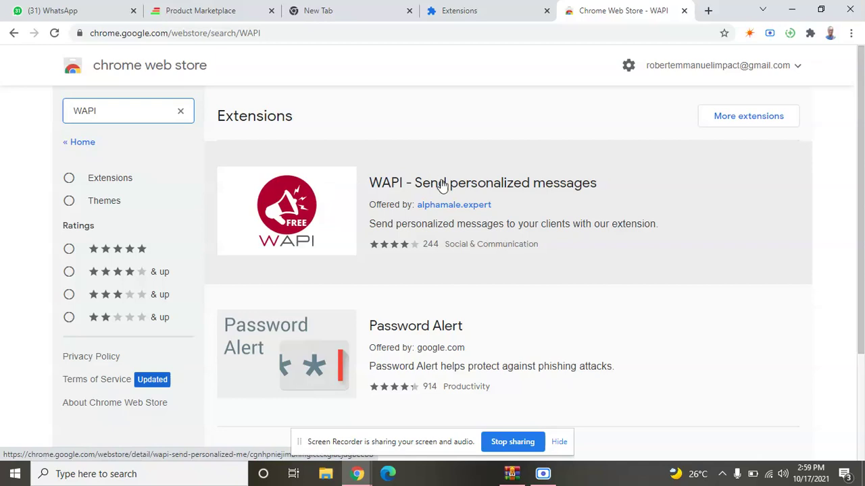
# - Open the "WAPI - Send personalized messages" listing and add the extension to Chrome
pyautogui.click(442, 184)
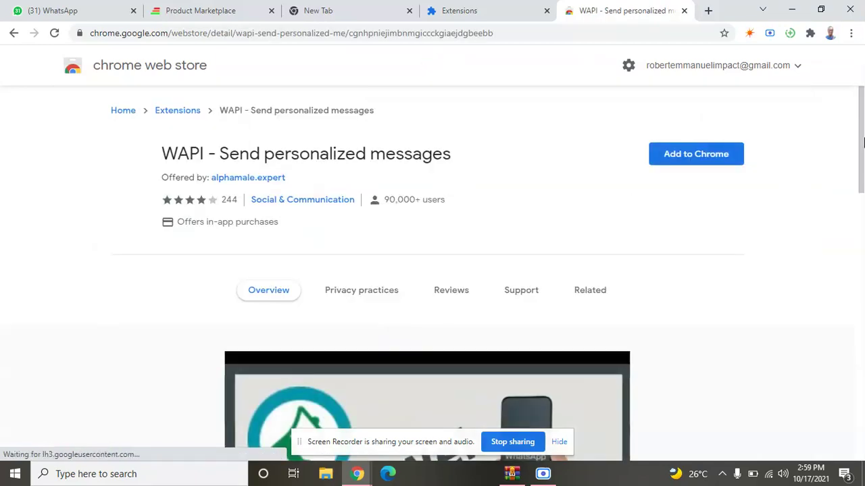
pyautogui.click(699, 162)
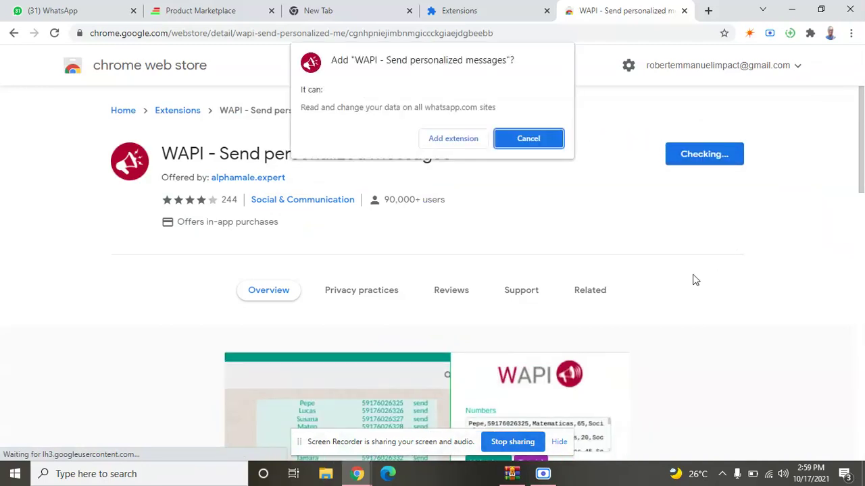
pyautogui.click(453, 138)
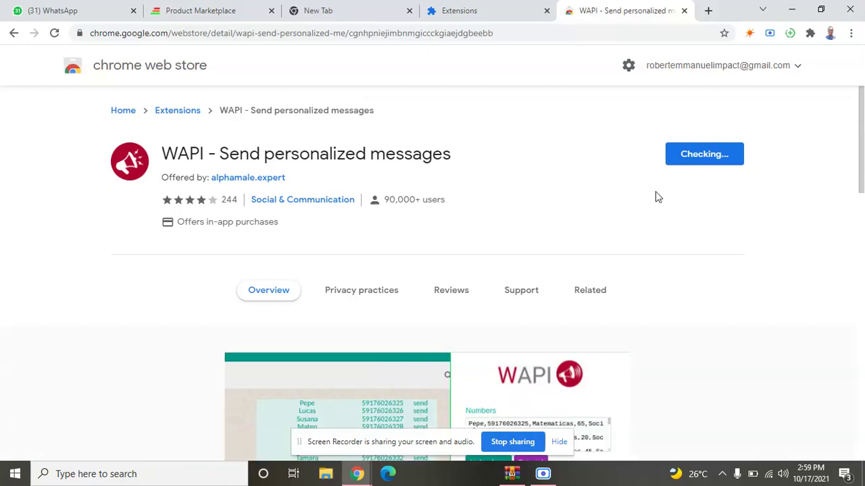
# - Pin the WAPI - Send personalized messages extension to the browser toolbar and close the extensions list
pyautogui.click(810, 32)
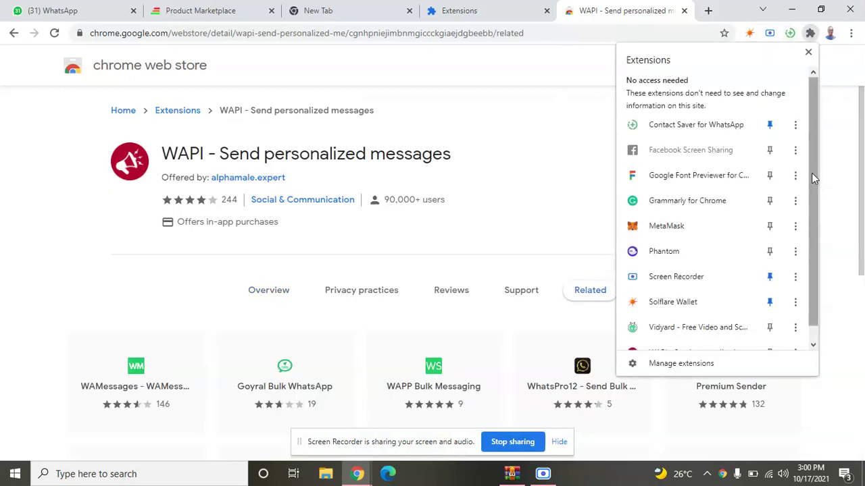
pyautogui.moveTo(811, 175); pyautogui.dragTo(804, 249)
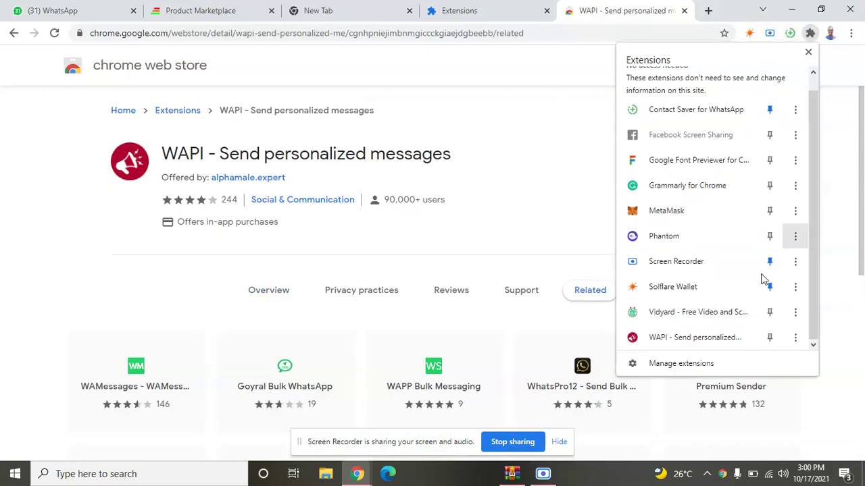
pyautogui.click(770, 340)
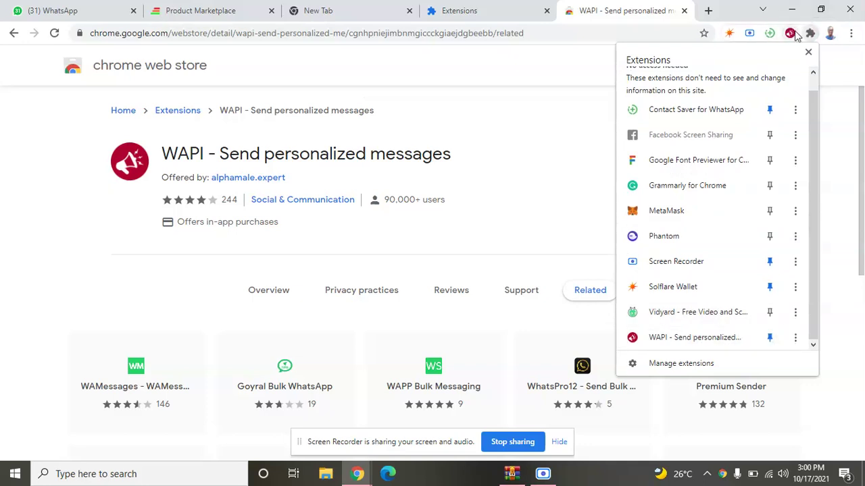
pyautogui.click(579, 100)
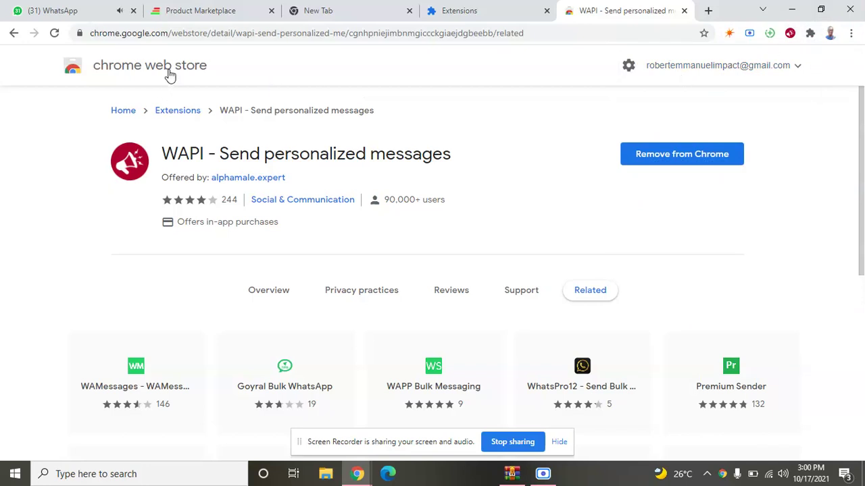
# - Switch to WhatsApp Web and close the group info of the RELIABLE P2P 4 ALL COINS chat
pyautogui.click(85, 12)
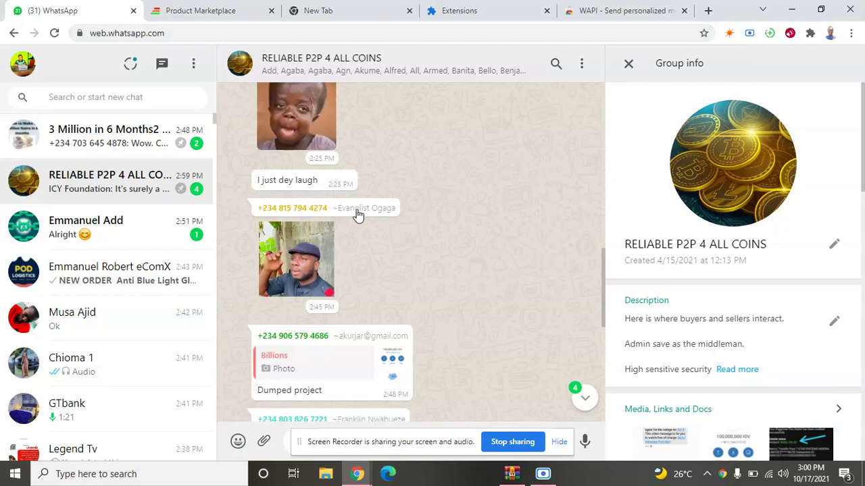
pyautogui.press('Escape')
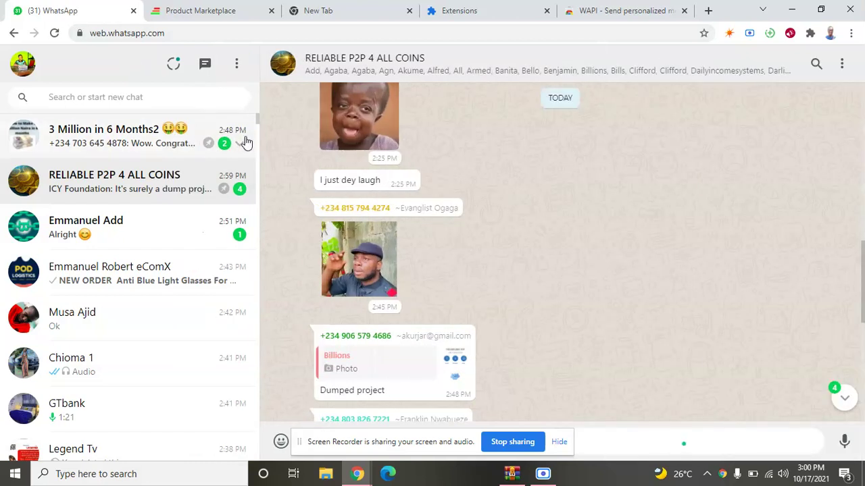